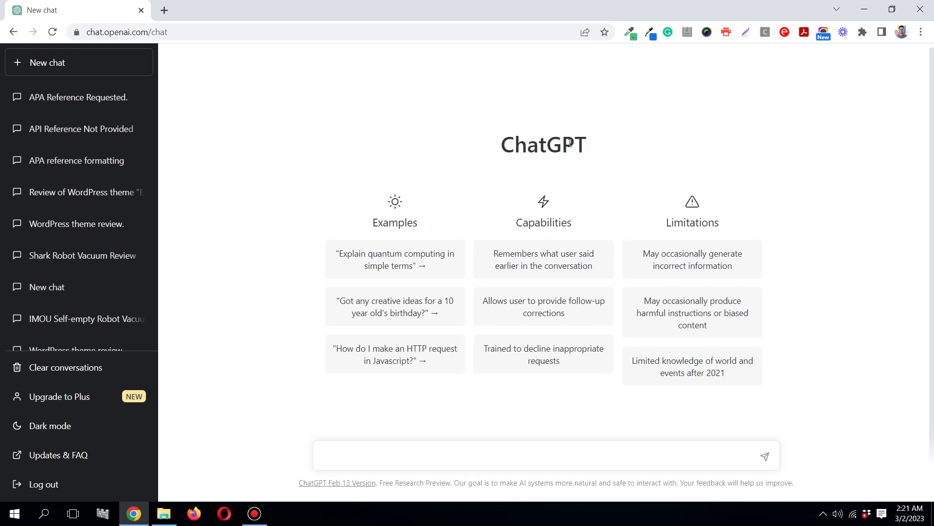
Clear the stray '=' from the ChatGPT message box and bring up the Bus500-APA folder
{"action": "type", "text": "="}
{"action": "key", "text": "BackSpace"}
{"action": "scroll", "coordinate": [365, 238], "scroll_direction": "up", "scroll_amount": 1}
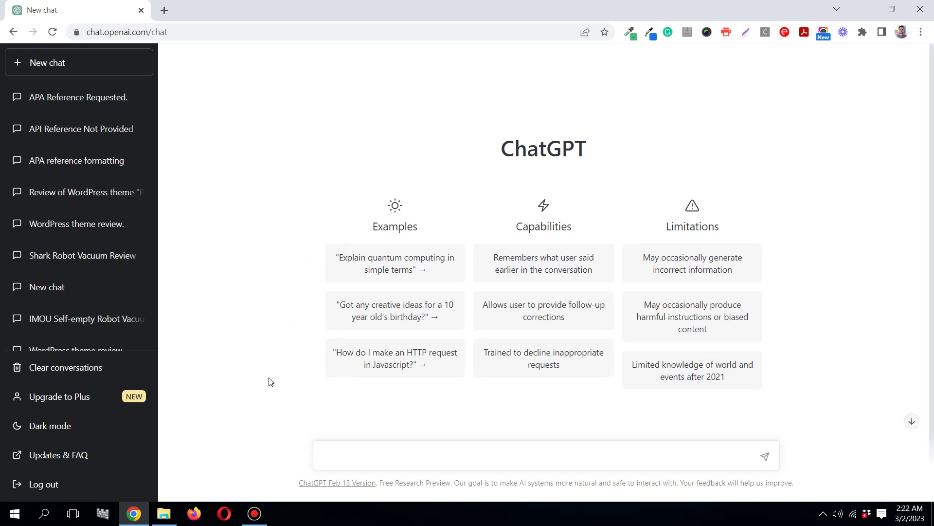
{"action": "left_click", "coordinate": [164, 514]}
Select the p1.jpg worksheet photo in the Bus500-APA folder
{"action": "left_click", "coordinate": [332, 108]}
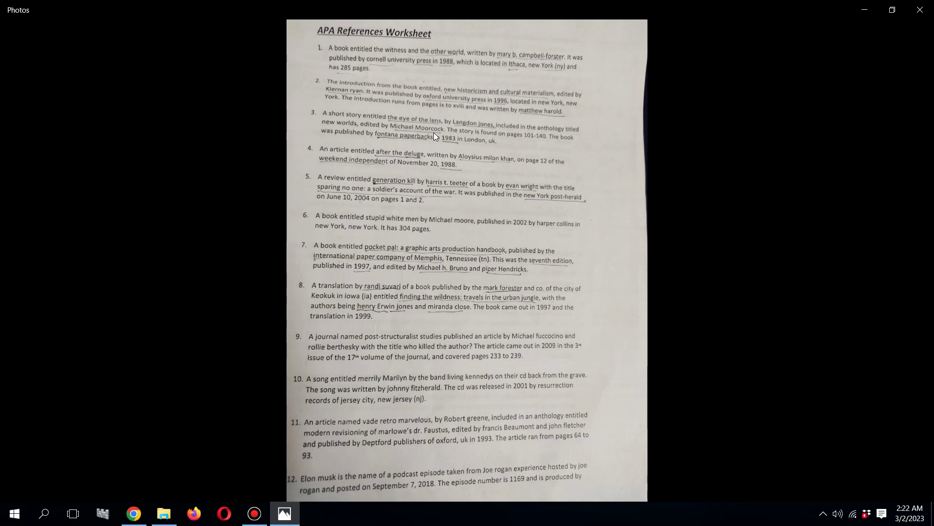
{"action": "scroll", "coordinate": [437, 204], "scroll_direction": "up", "scroll_amount": 2}
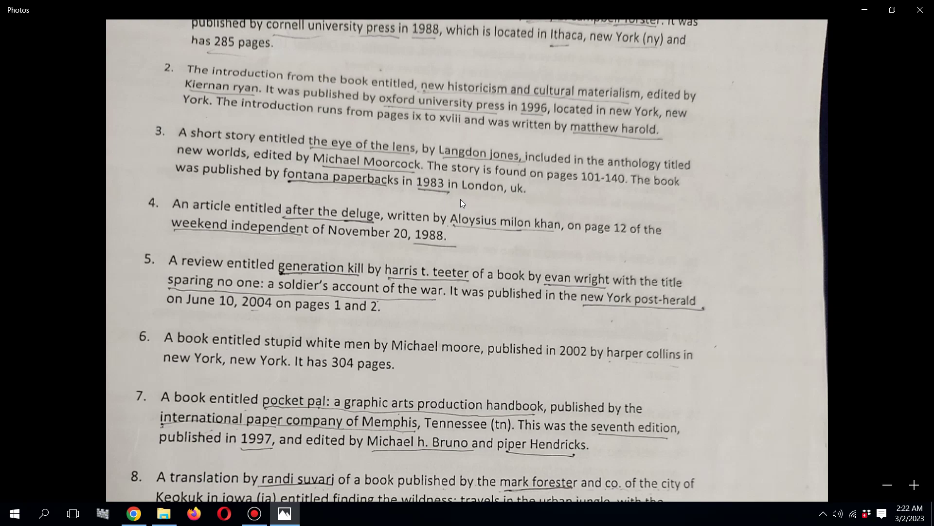
{"action": "scroll", "coordinate": [460, 199], "scroll_direction": "down", "scroll_amount": 3}
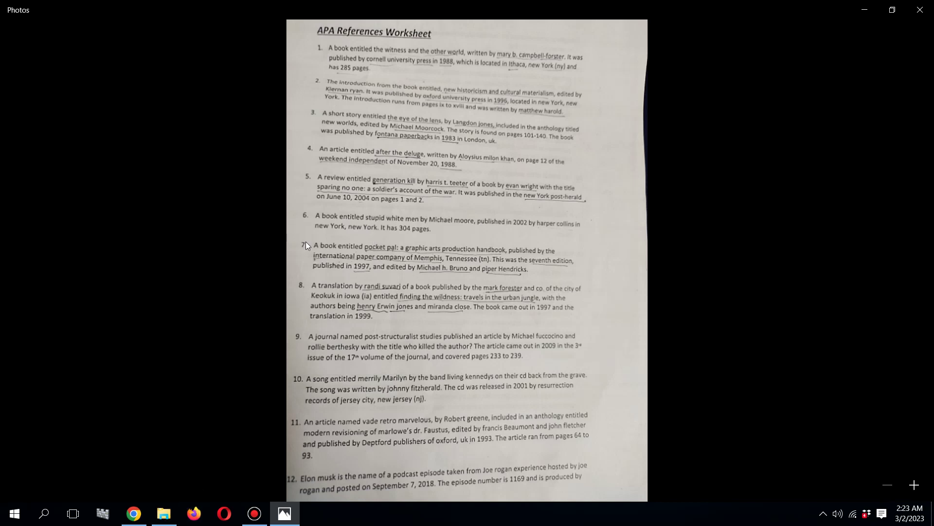
In a new Chrome tab, search Google for an image to text converter
{"action": "left_click", "coordinate": [134, 514]}
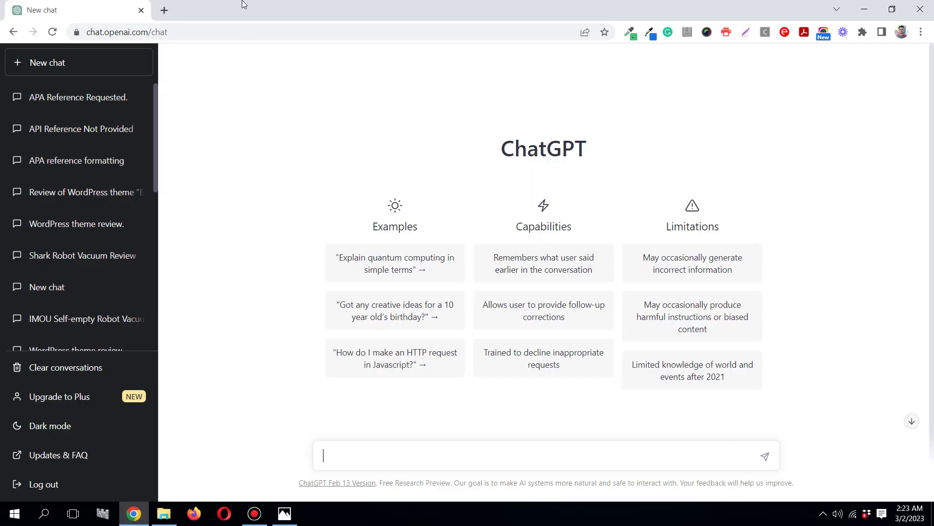
{"action": "left_click", "coordinate": [167, 14]}
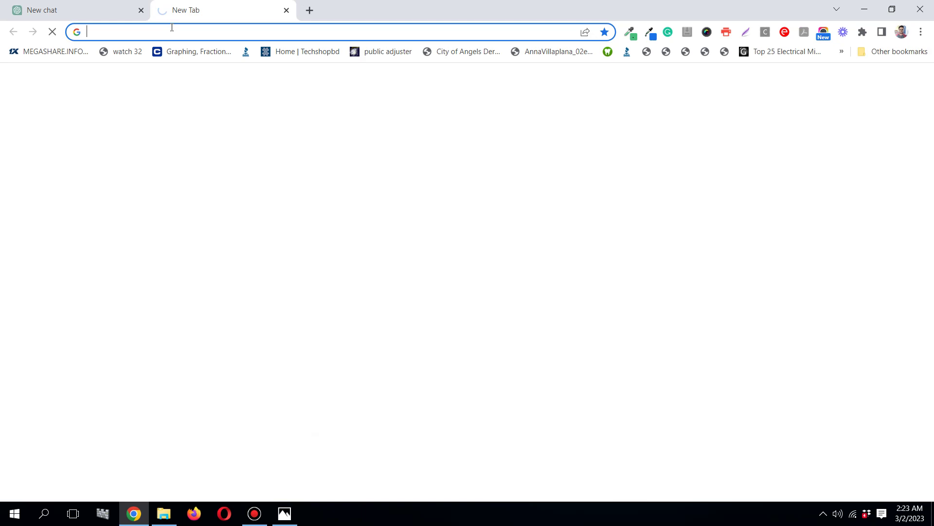
{"action": "left_click", "coordinate": [172, 28]}
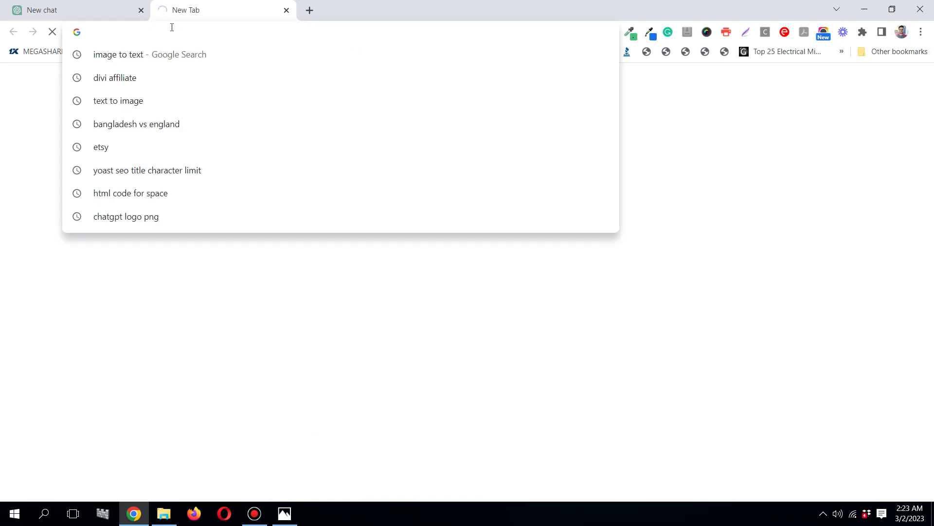
{"action": "type", "text": "t"}
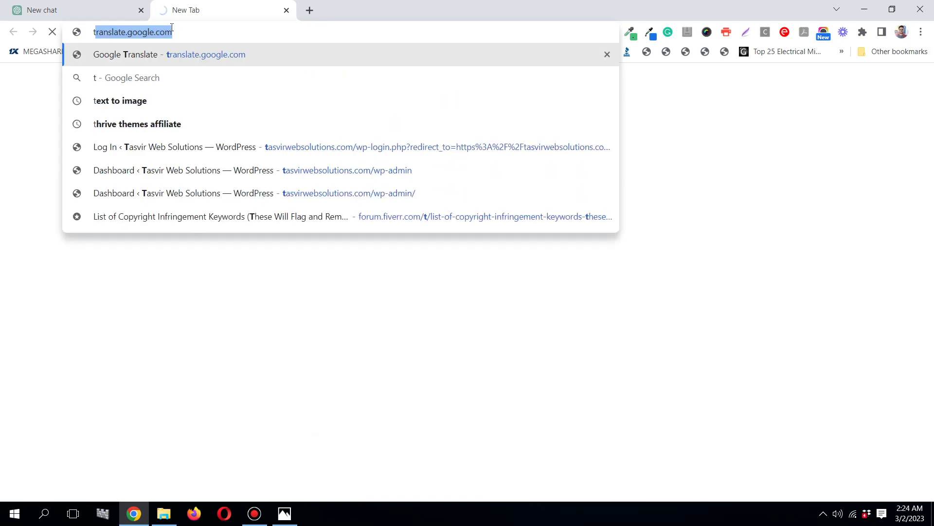
{"action": "type", "text": "e"}
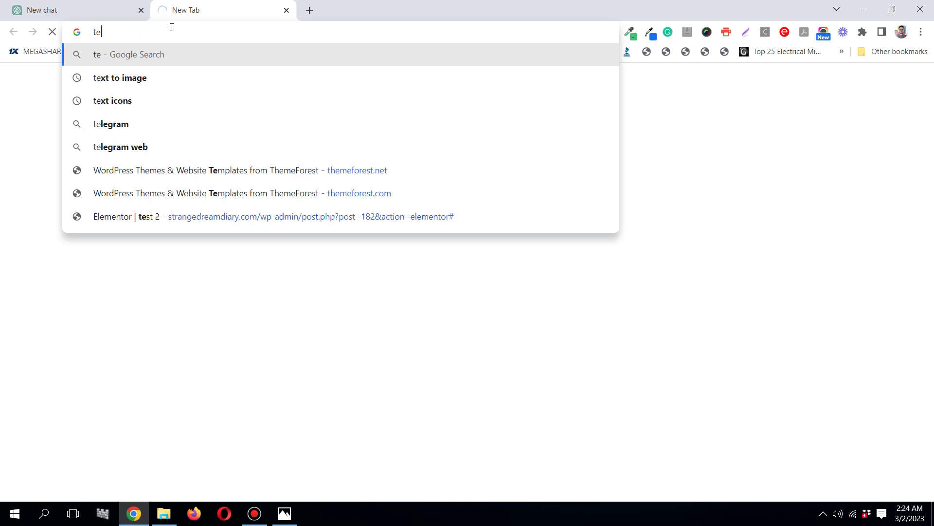
{"action": "key", "text": "BackSpace"}
{"action": "key", "text": "BackSpace"}
{"action": "type", "text": "image to"}
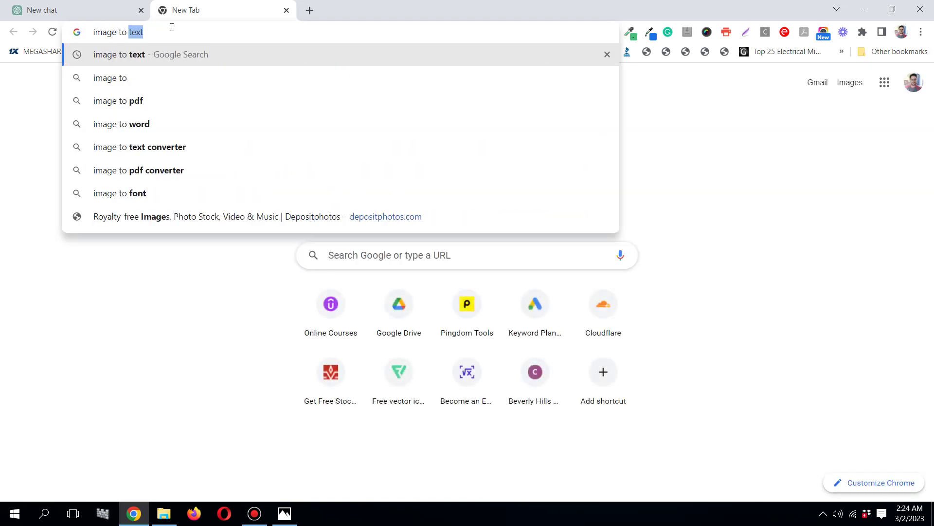
{"action": "type", "text": " text"}
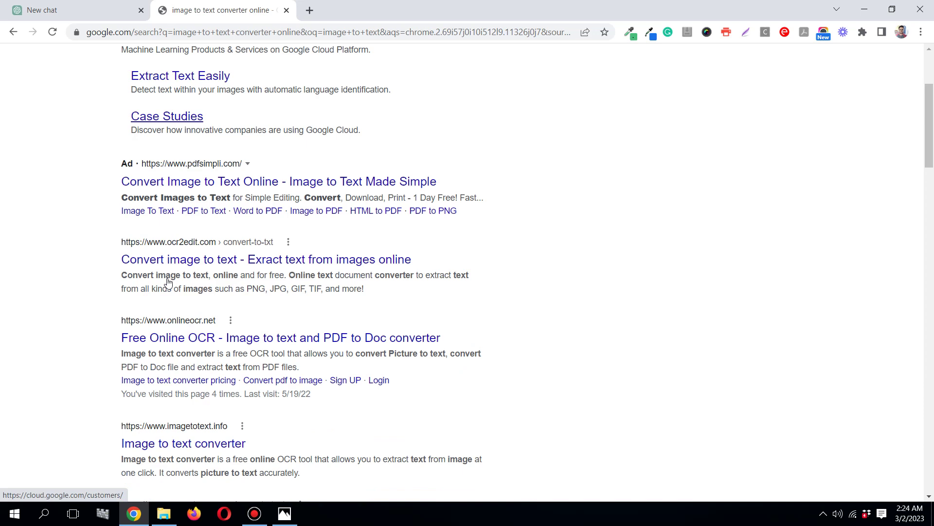
Refine the query to 'image to text converter' and rerun the search
{"action": "scroll", "coordinate": [165, 272], "scroll_direction": "down", "scroll_amount": 1}
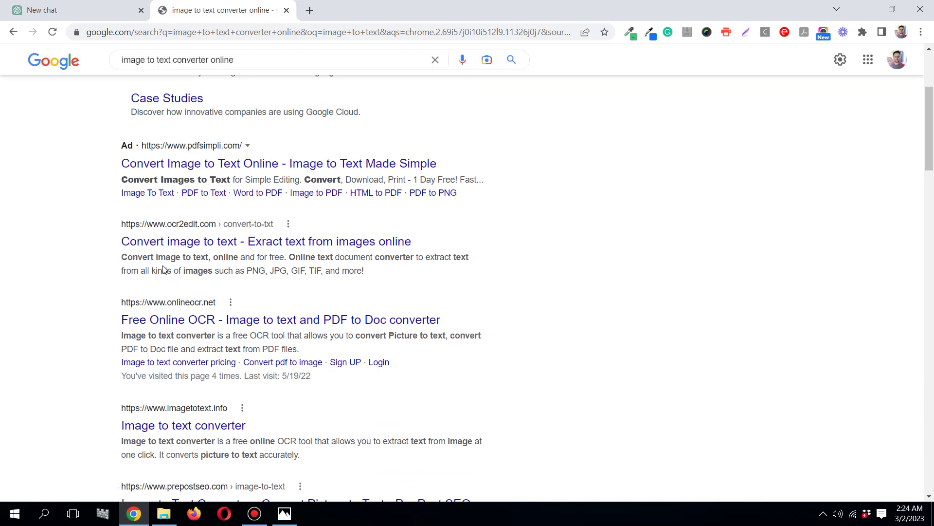
{"action": "scroll", "coordinate": [163, 272], "scroll_direction": "up", "scroll_amount": 3}
{"action": "scroll", "coordinate": [167, 229], "scroll_direction": "down", "scroll_amount": 1}
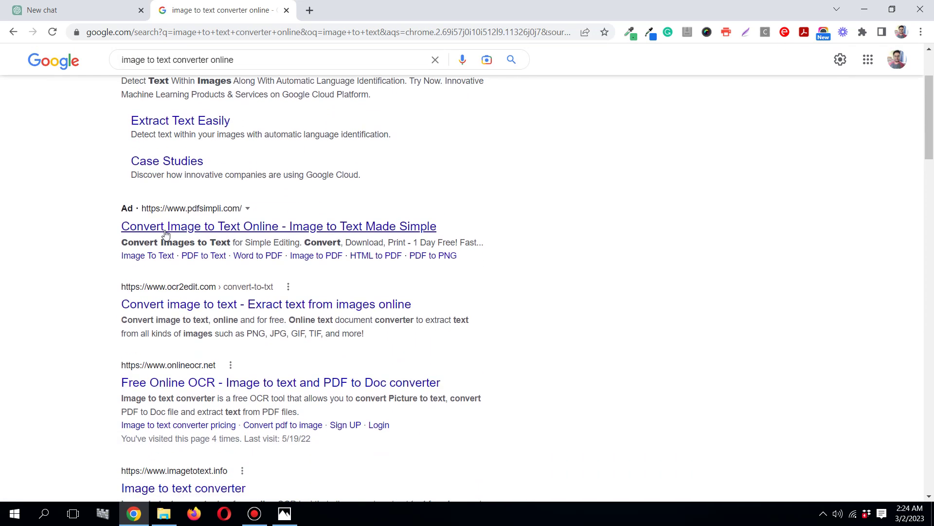
{"action": "scroll", "coordinate": [167, 229], "scroll_direction": "up", "scroll_amount": 2}
{"action": "left_click", "coordinate": [265, 76]}
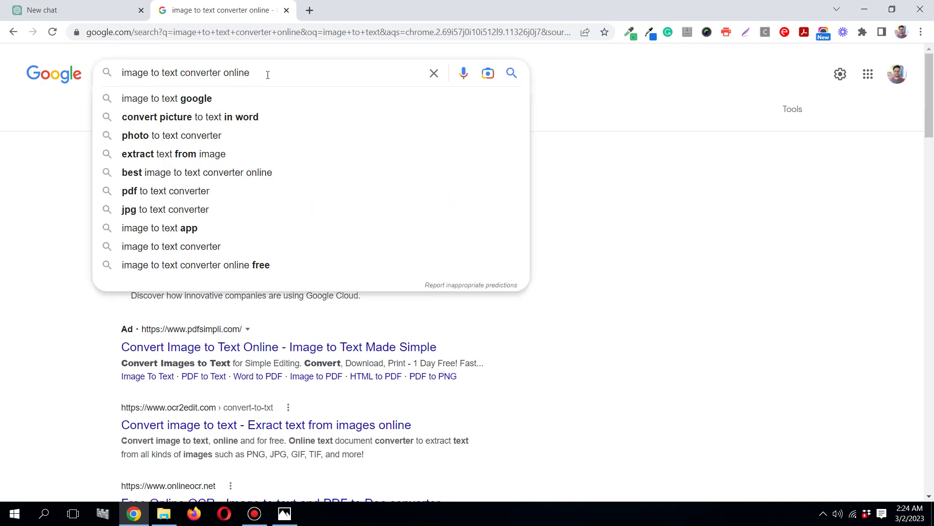
{"action": "key", "text": "BackSpace"}
{"action": "key", "text": "BackSpace"}
{"action": "key", "text": "BackSpace"}
{"action": "key", "text": "BackSpace"}
{"action": "key", "text": "BackSpace"}
{"action": "key", "text": "BackSpace"}
{"action": "key", "text": "Return"}
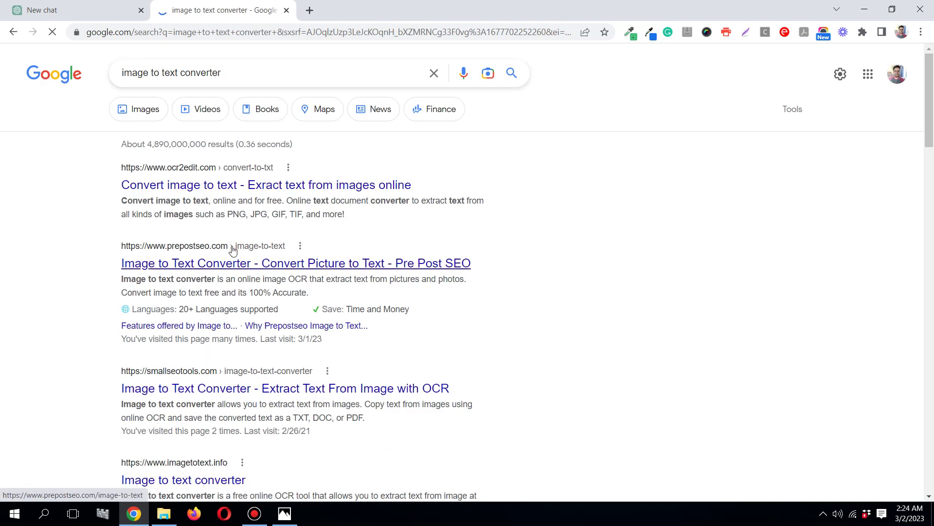
Open the Pre Post SEO converter in a new tab and drop p1.jpg onto its upload area
{"action": "right_click", "coordinate": [208, 267]}
{"action": "left_click", "coordinate": [225, 272]}
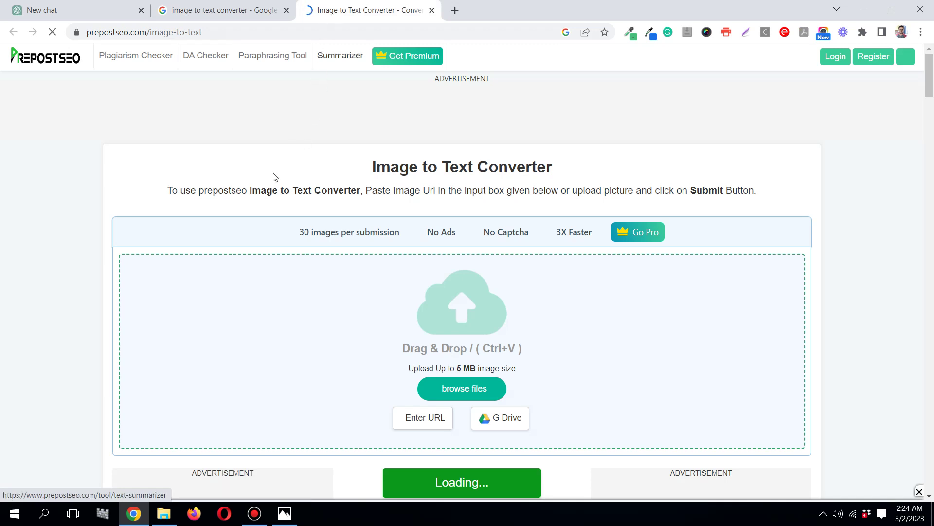
{"action": "left_click", "coordinate": [165, 513]}
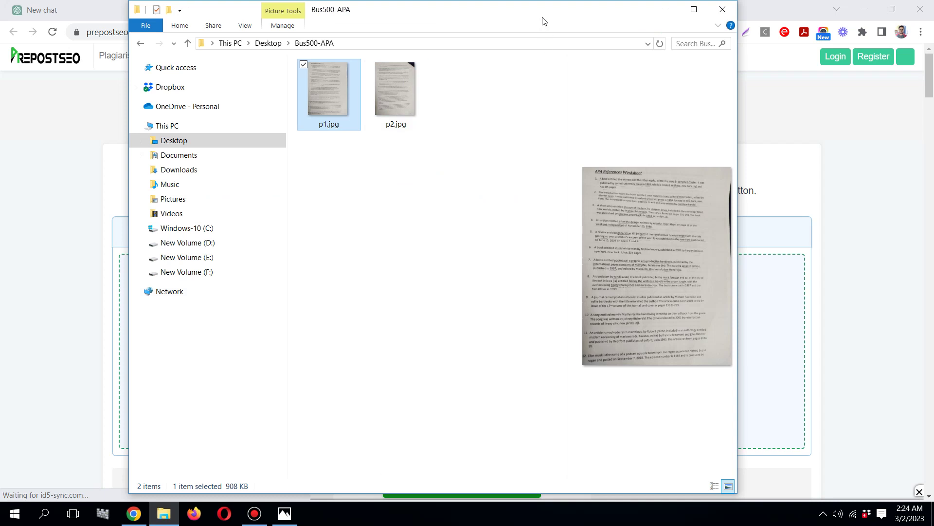
{"action": "left_click_drag", "start_coordinate": [540, 18], "coordinate": [387, 145]}
{"action": "left_click_drag", "start_coordinate": [195, 226], "coordinate": [668, 350]}
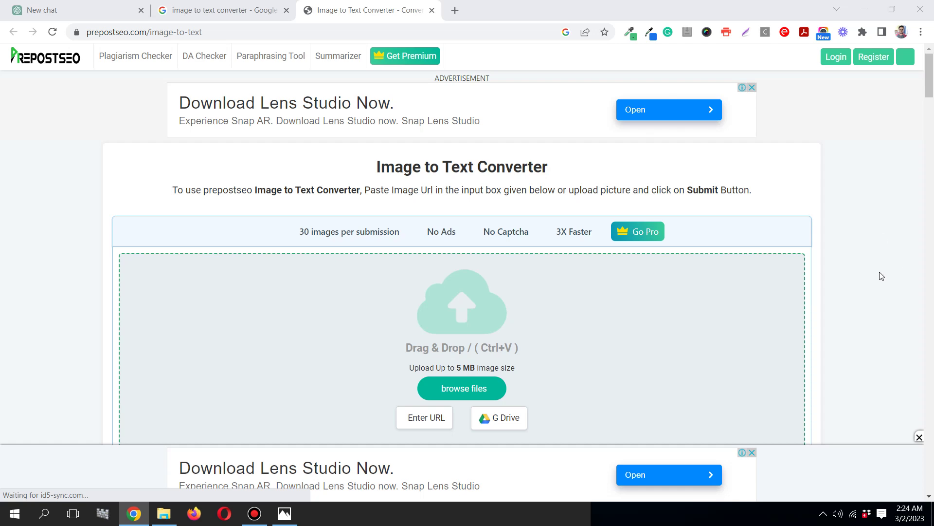
Submit the uploaded worksheet photo for text extraction
{"action": "scroll", "coordinate": [914, 112], "scroll_direction": "down", "scroll_amount": 3}
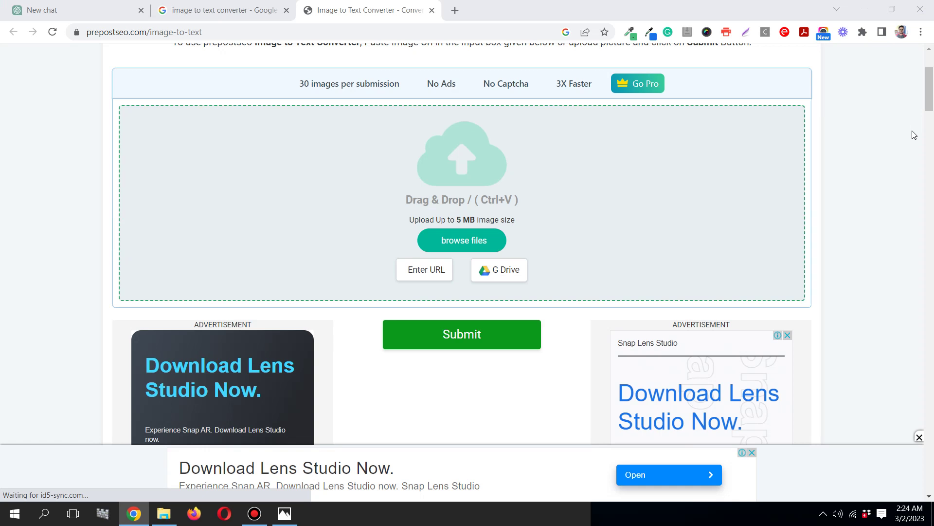
{"action": "scroll", "coordinate": [914, 135], "scroll_direction": "down", "scroll_amount": 6}
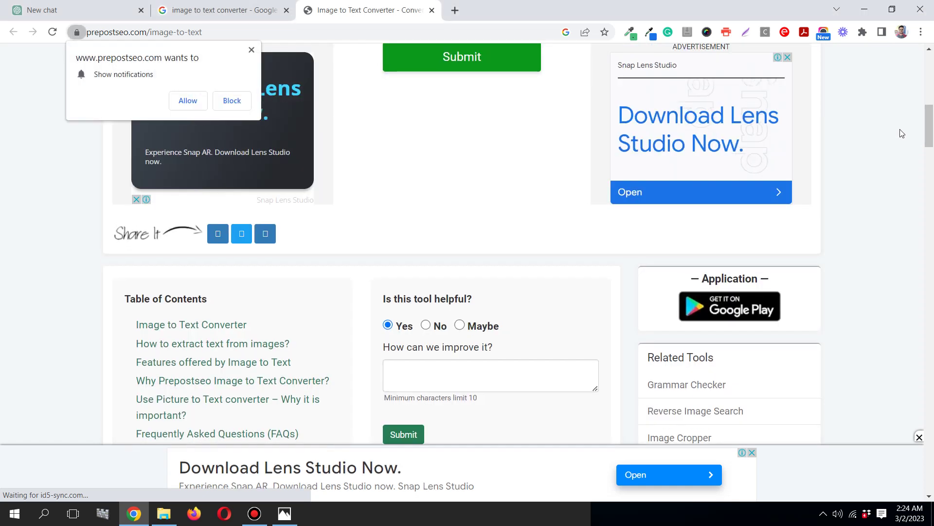
{"action": "scroll", "coordinate": [902, 134], "scroll_direction": "up", "scroll_amount": 3}
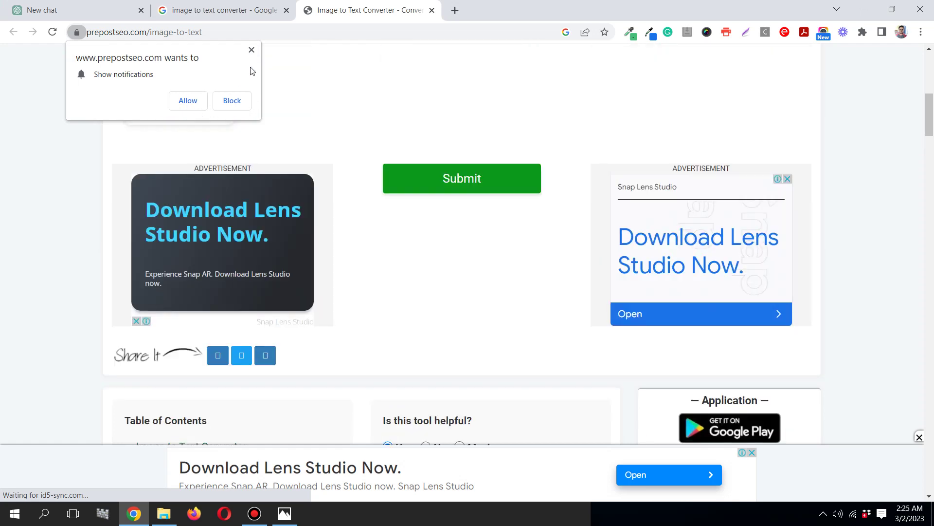
{"action": "left_click", "coordinate": [475, 182]}
{"action": "scroll", "coordinate": [569, 257], "scroll_direction": "down", "scroll_amount": 5}
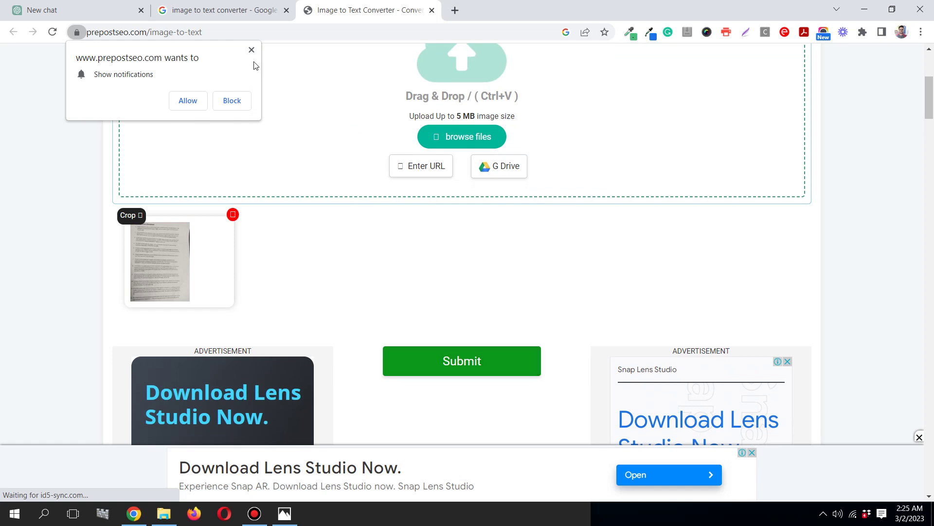
{"action": "left_click", "coordinate": [484, 359]}
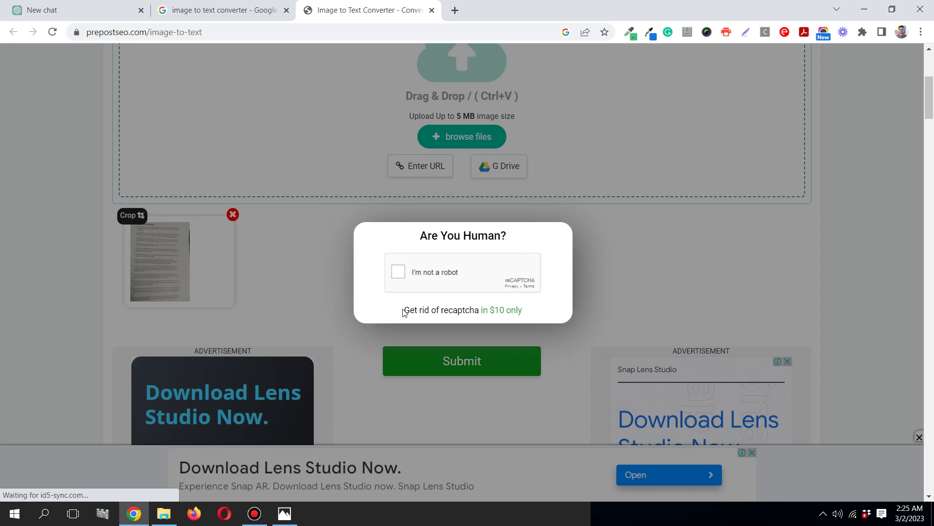
Pass the reCAPTCHA by ticking I'm not a robot, picking the mountain/hill tiles and verifying
{"action": "left_click", "coordinate": [398, 272]}
{"action": "scroll", "coordinate": [397, 273], "scroll_direction": "down", "scroll_amount": 2}
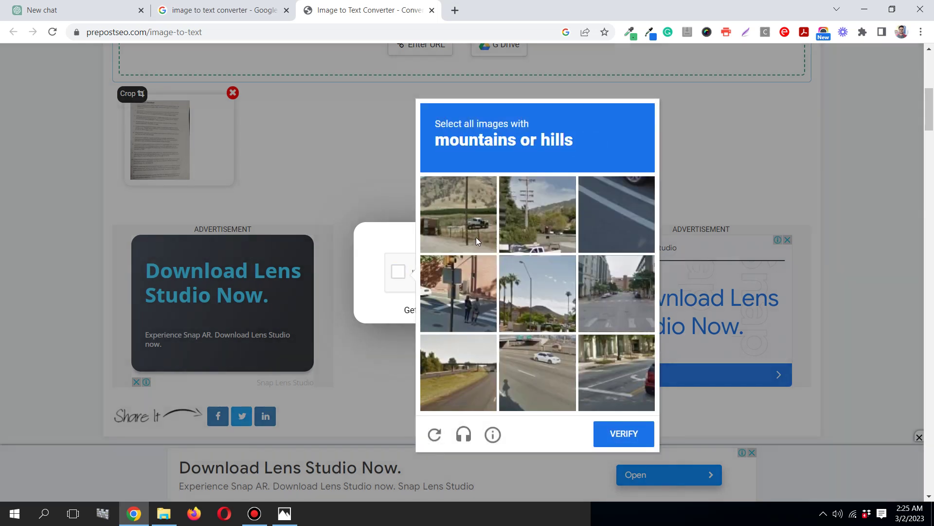
{"action": "left_click", "coordinate": [544, 227]}
{"action": "left_click", "coordinate": [442, 217]}
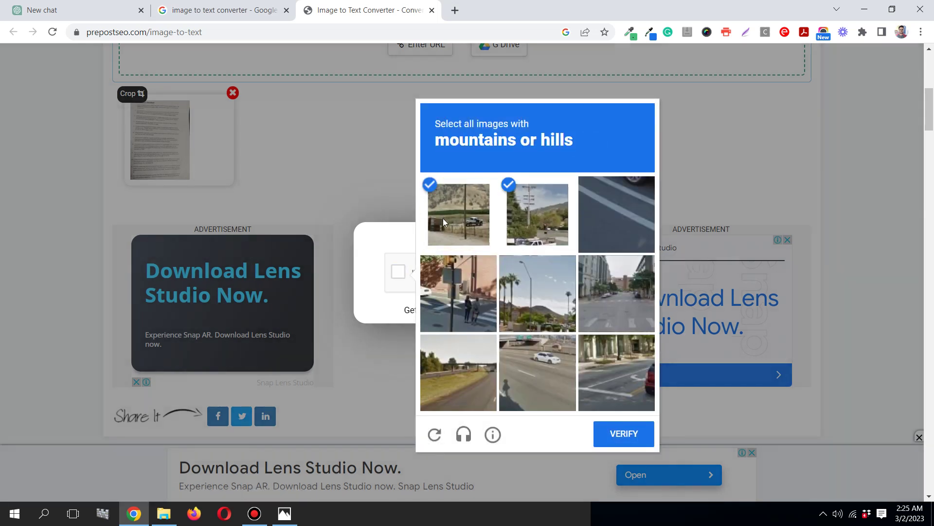
{"action": "left_click", "coordinate": [544, 311]}
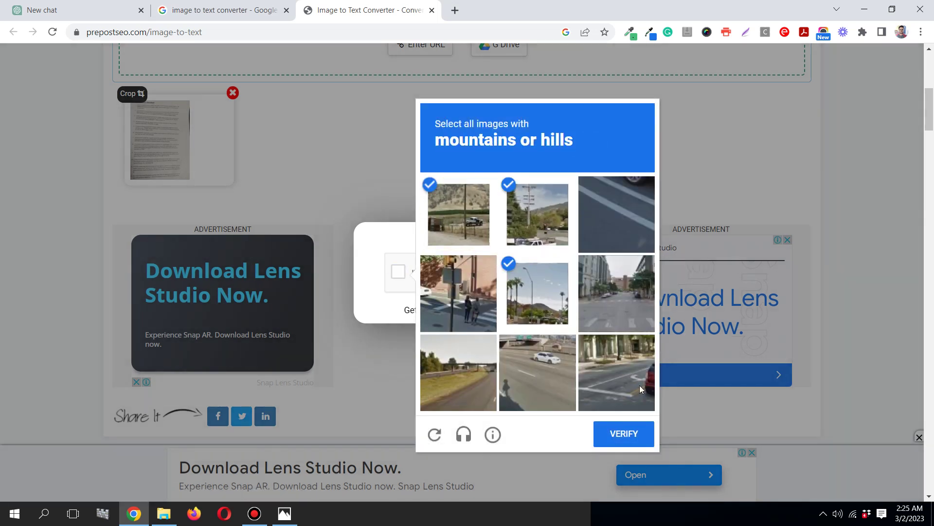
{"action": "left_click", "coordinate": [638, 435]}
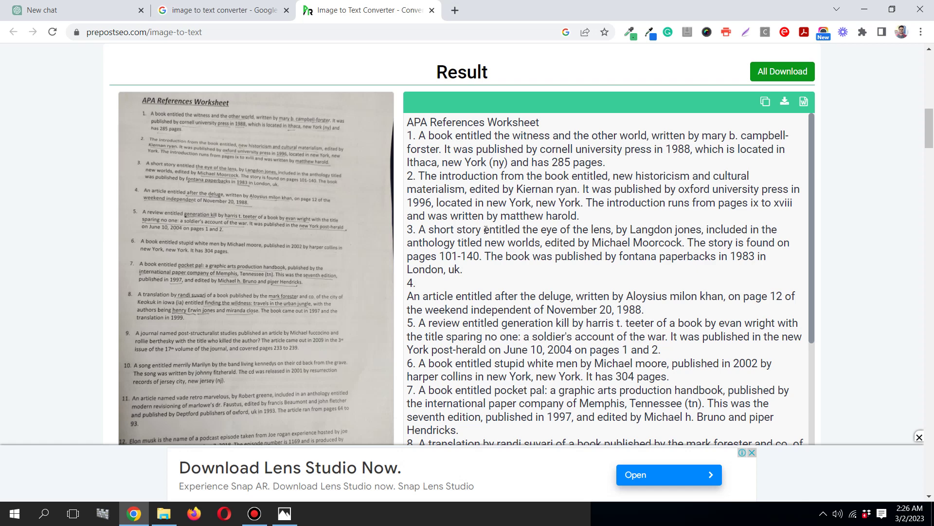
{"action": "left_click_drag", "start_coordinate": [483, 230], "coordinate": [702, 230]}
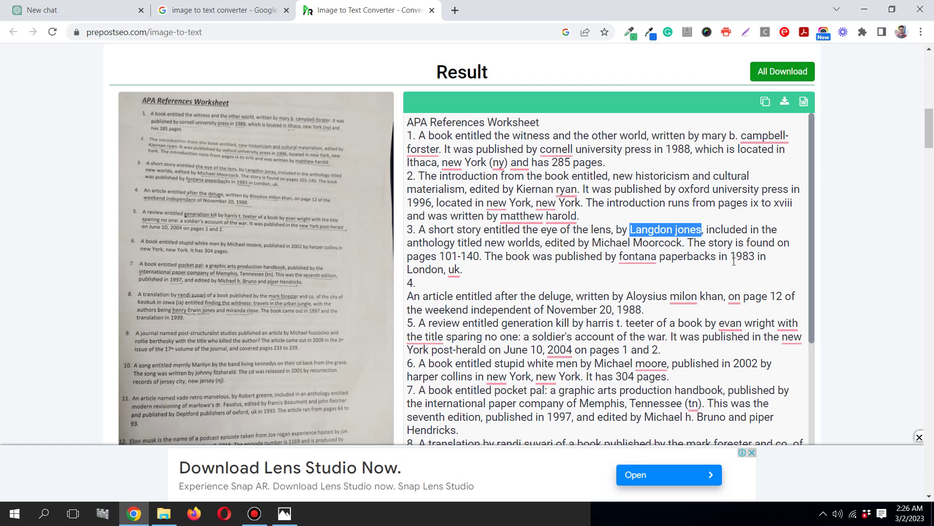
Copy the third worksheet entry from the extracted text
{"action": "mouse_move", "coordinate": [458, 264]}
{"action": "left_click_drag", "start_coordinate": [419, 229], "coordinate": [467, 270]}
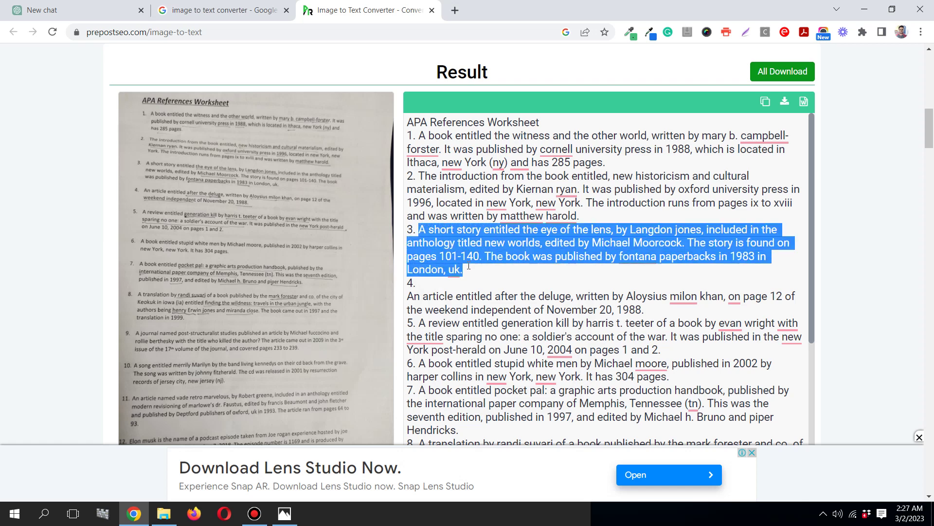
{"action": "right_click", "coordinate": [500, 246]}
{"action": "left_click", "coordinate": [545, 270]}
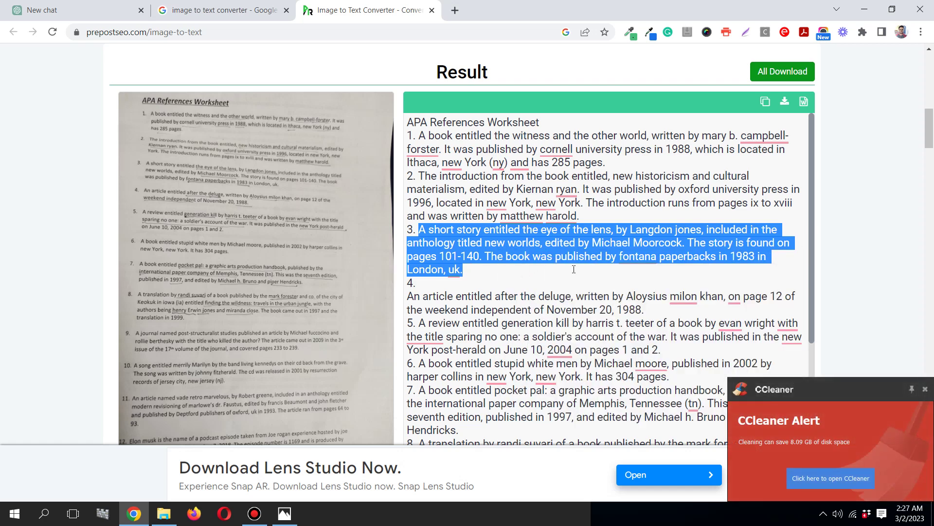
{"action": "left_click", "coordinate": [926, 387]}
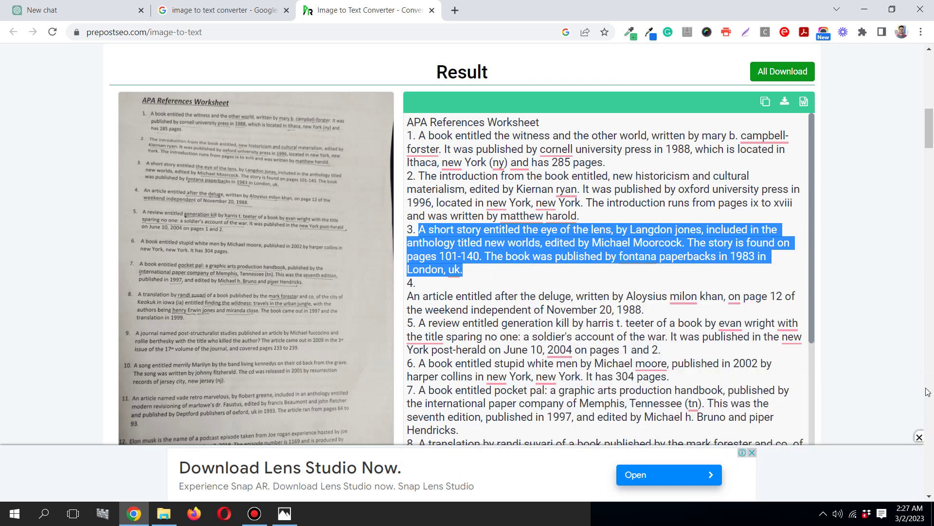
In the new ChatGPT chat, send 'write correct APA reference for this' with the entry pasted in quotes
{"action": "left_click", "coordinate": [87, 19]}
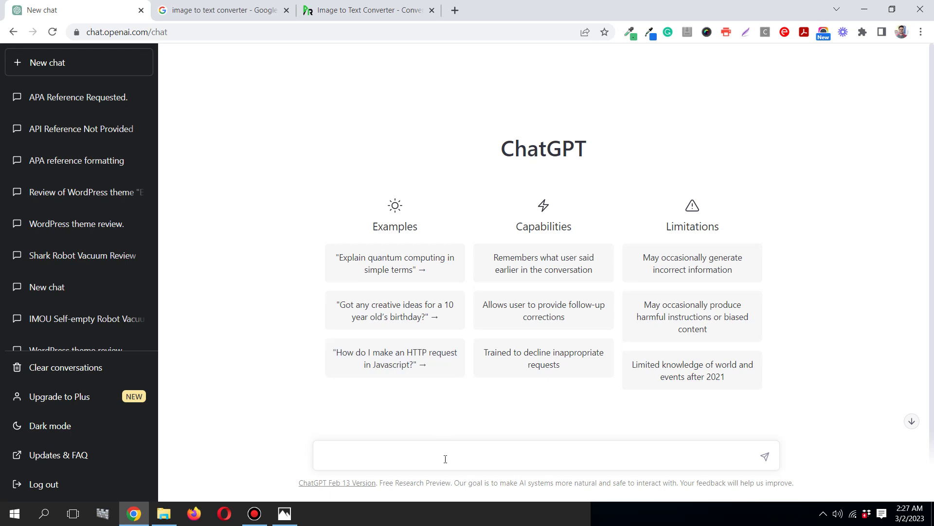
{"action": "type", "text": "write correct APA refere"}
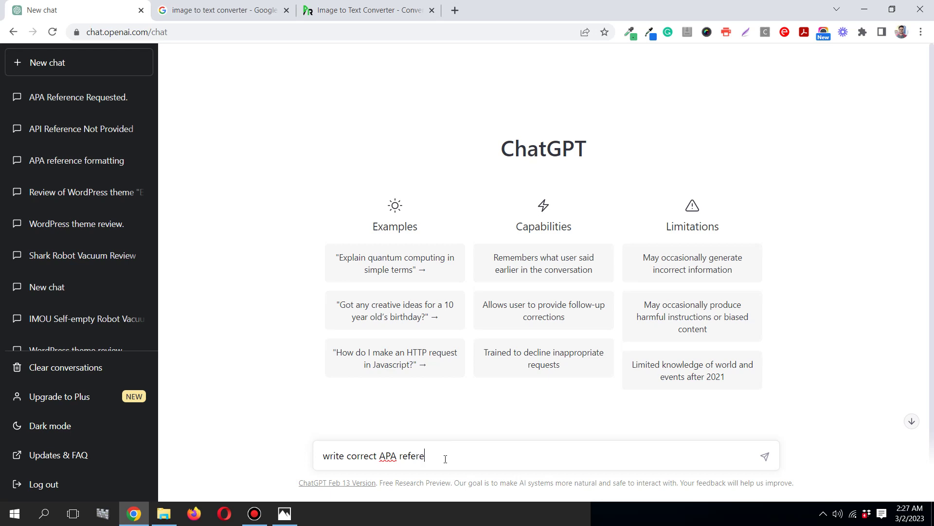
{"action": "type", "text": "nce for this \"\""}
{"action": "key", "text": "ctrl+v"}
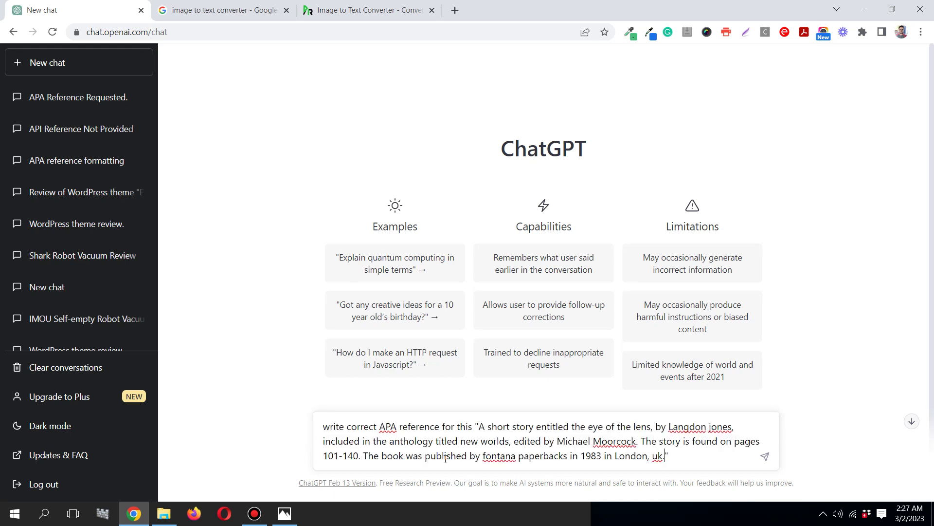
{"action": "key", "text": "Return"}
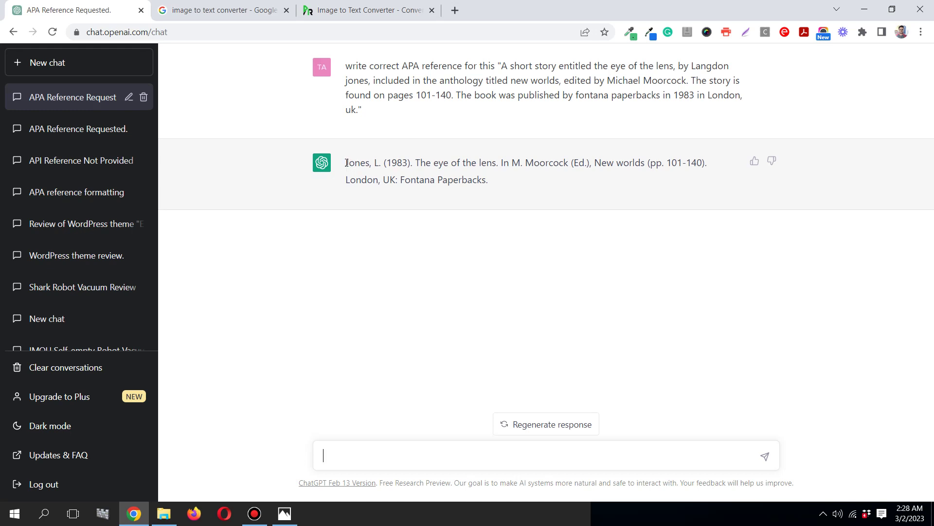
{"action": "left_click_drag", "start_coordinate": [346, 162], "coordinate": [379, 164]}
{"action": "left_click_drag", "start_coordinate": [387, 164], "coordinate": [407, 163]}
{"action": "left_click_drag", "start_coordinate": [416, 163], "coordinate": [497, 165]}
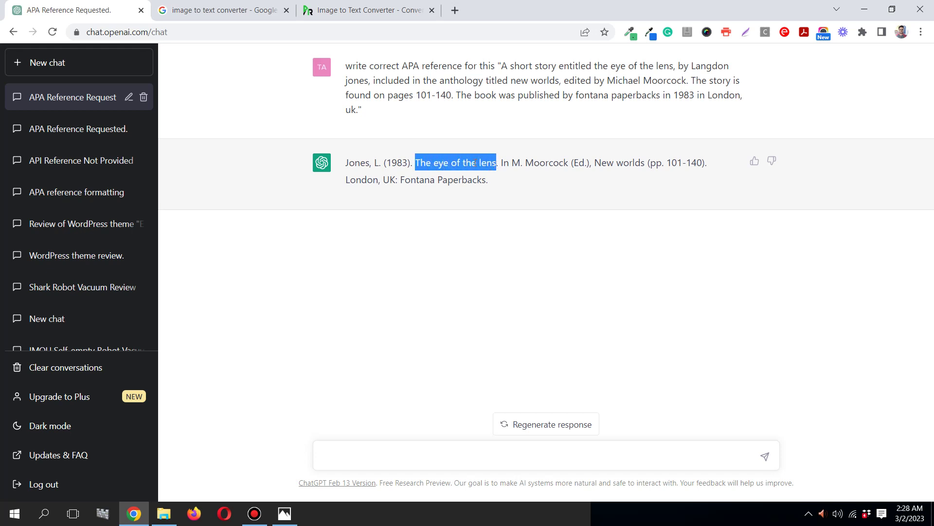
{"action": "left_click", "coordinate": [496, 162]}
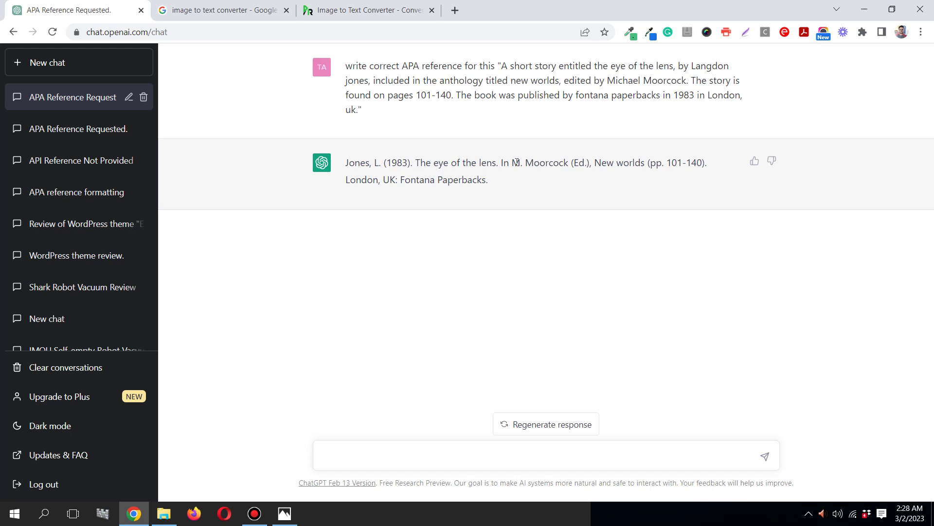
{"action": "left_click_drag", "start_coordinate": [512, 162], "coordinate": [588, 162]}
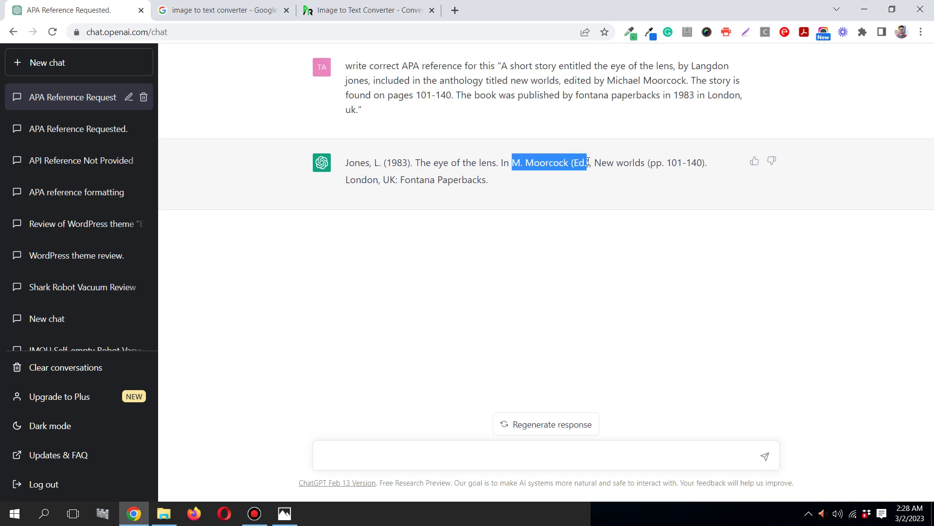
{"action": "left_click", "coordinate": [531, 162]}
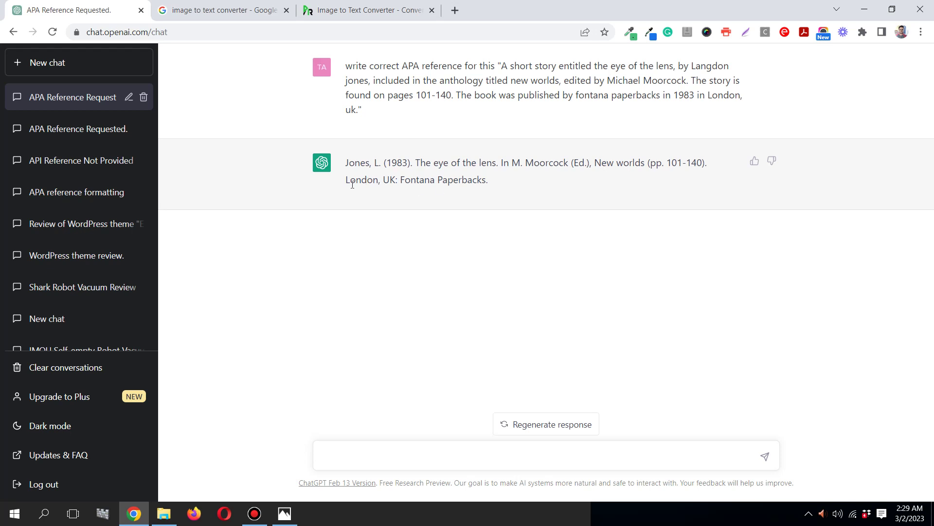
{"action": "left_click_drag", "start_coordinate": [346, 179], "coordinate": [486, 183]}
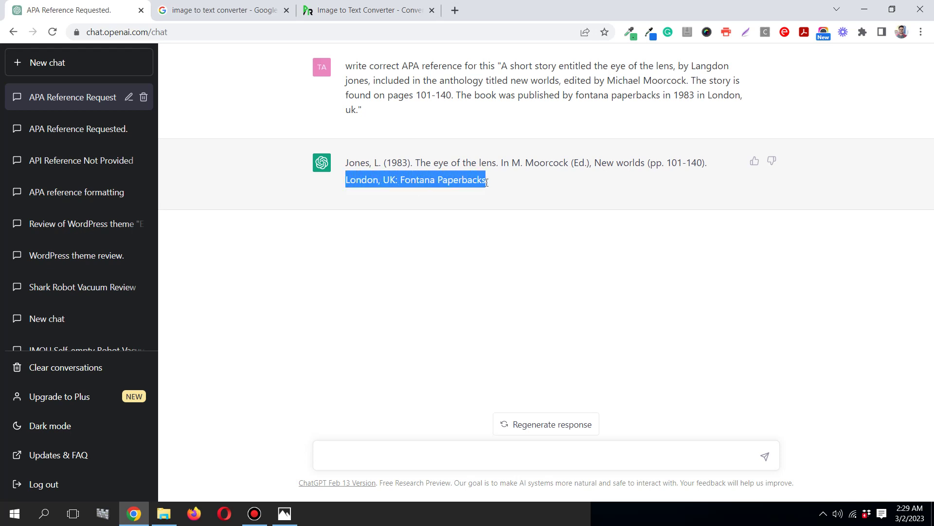
{"action": "left_click", "coordinate": [486, 182]}
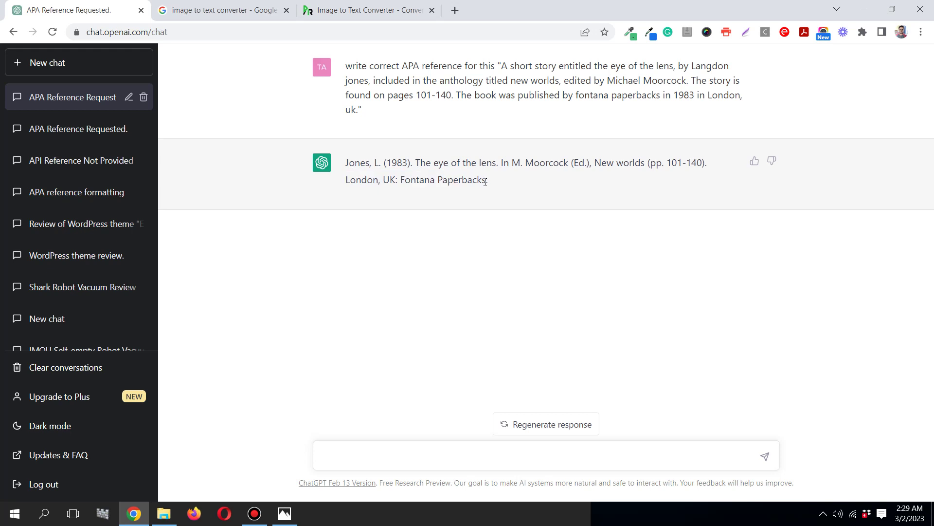